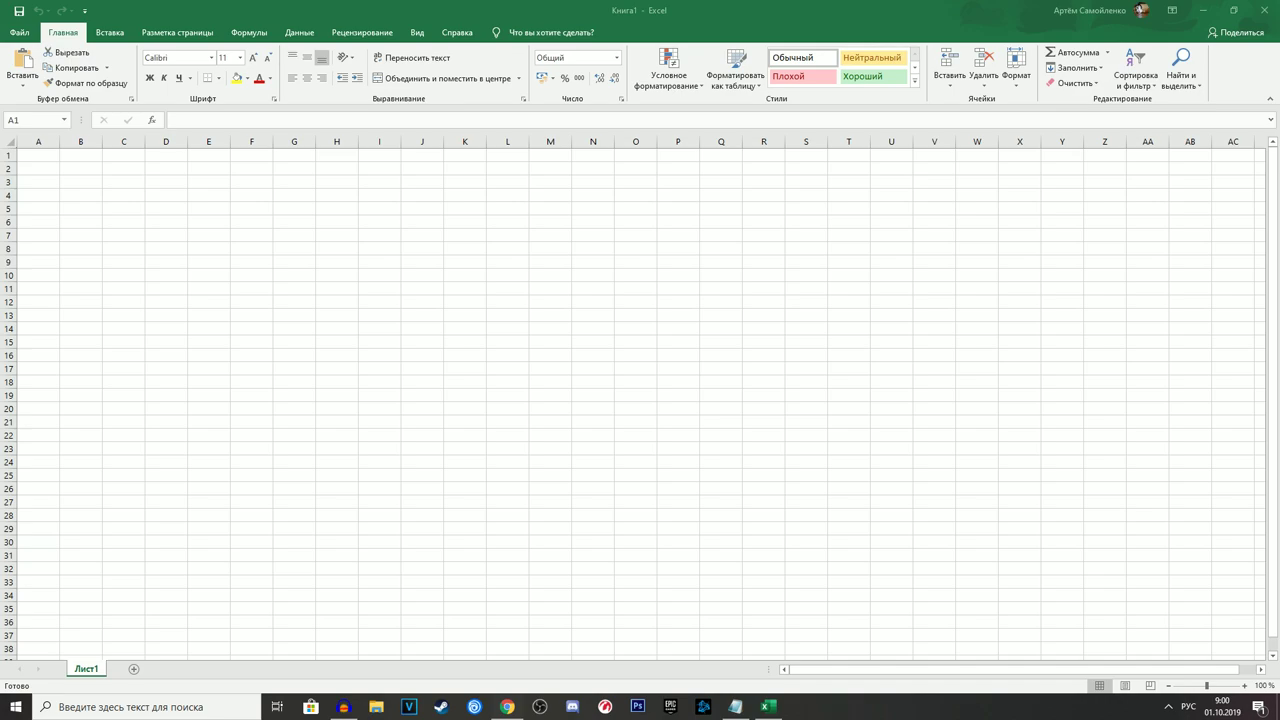
Try to open the recently used Orders file from the Payment_history folder.
{"action": "key", "text": "alt+f"}
{"action": "left_click", "coordinate": [43, 66]}
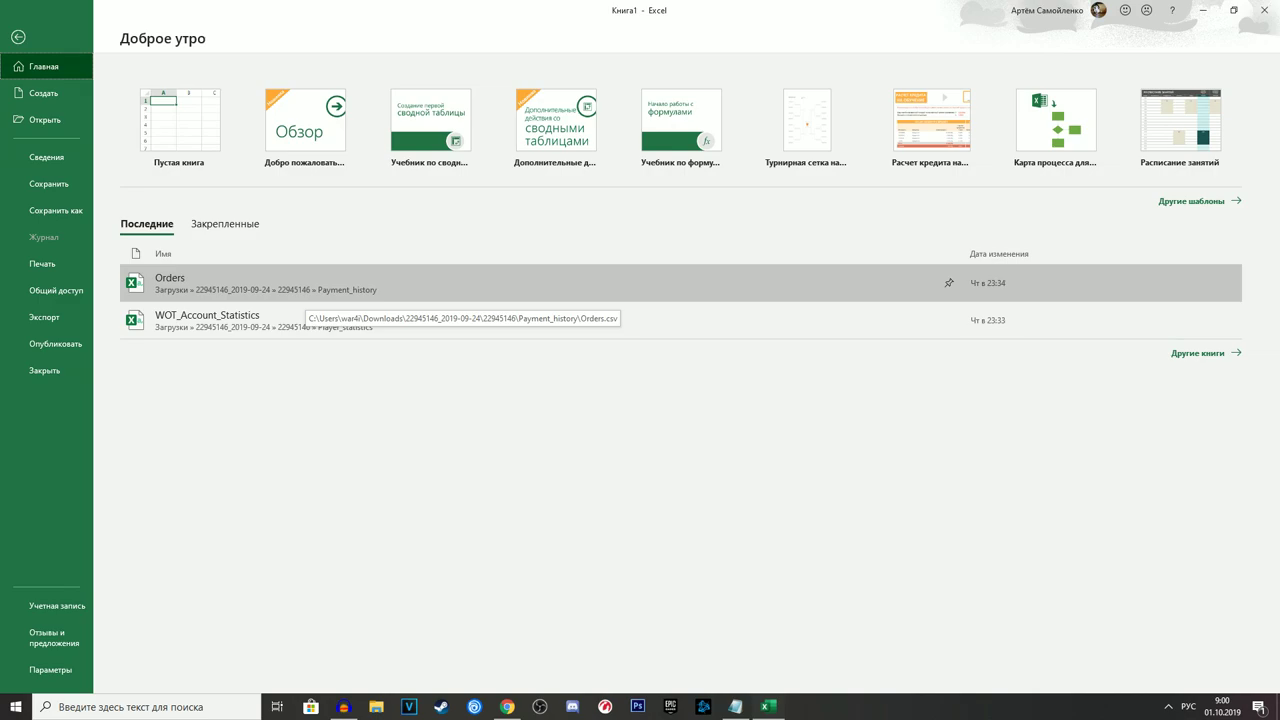
{"action": "left_click", "coordinate": [300, 292]}
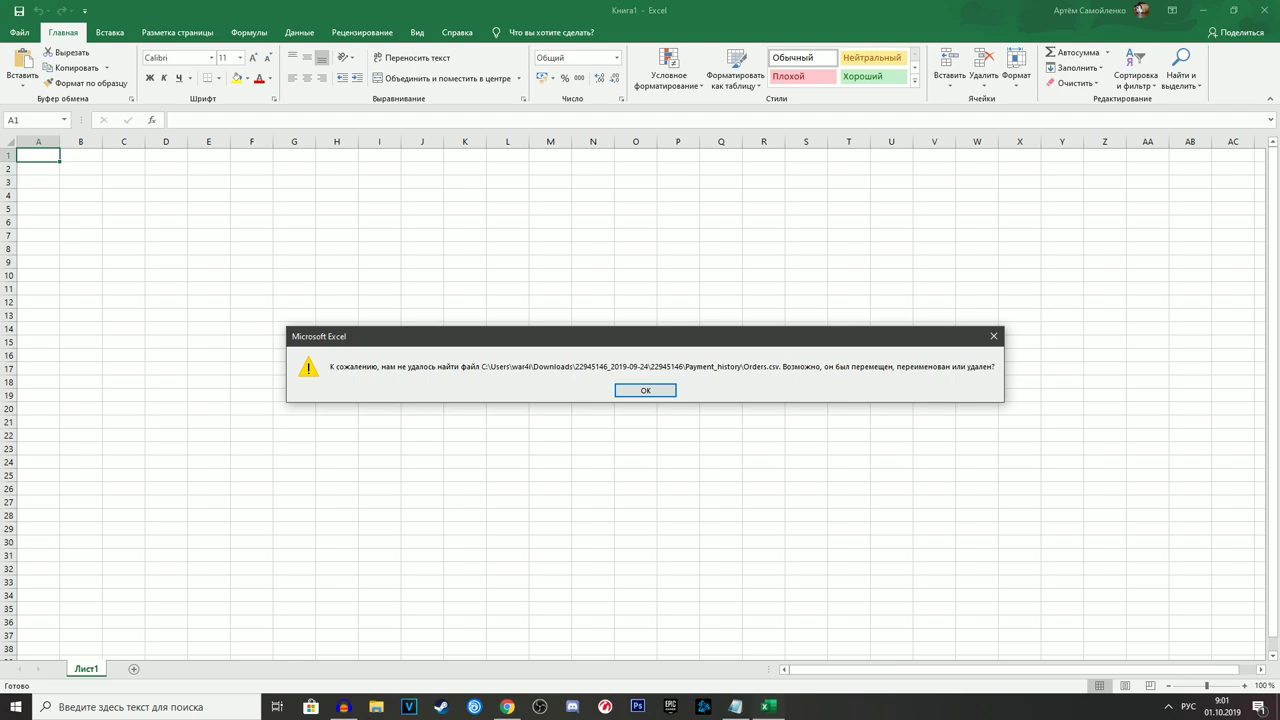
{"action": "key", "text": "Return"}
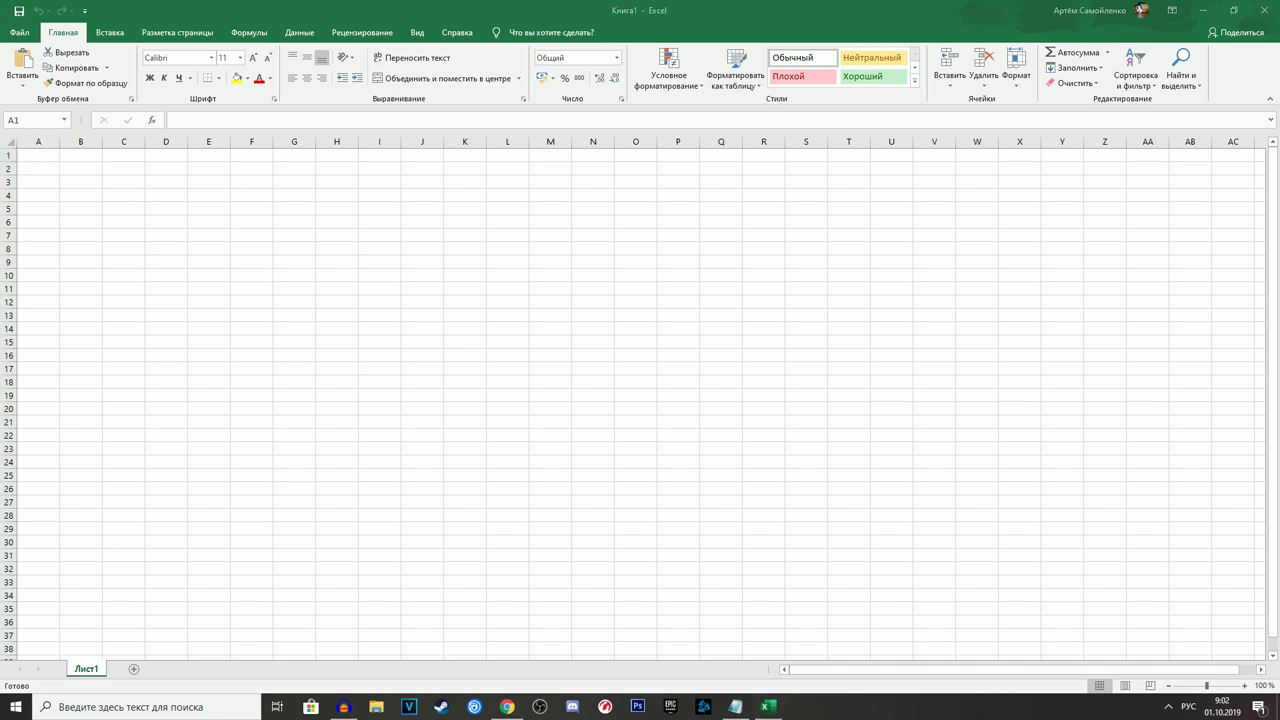
Switch to the browser, look at the community post's export folder photo, and return to the article on payments.
{"action": "key", "text": "alt+Tab"}
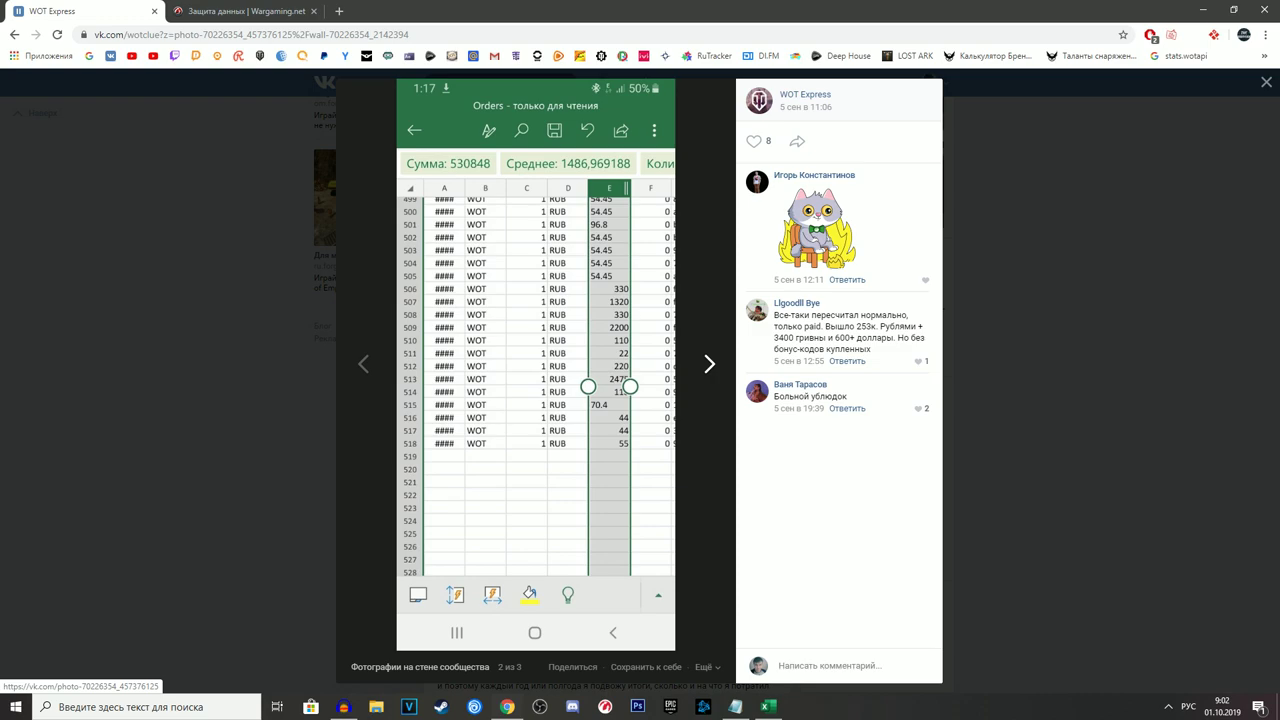
{"action": "left_click", "coordinate": [345, 366]}
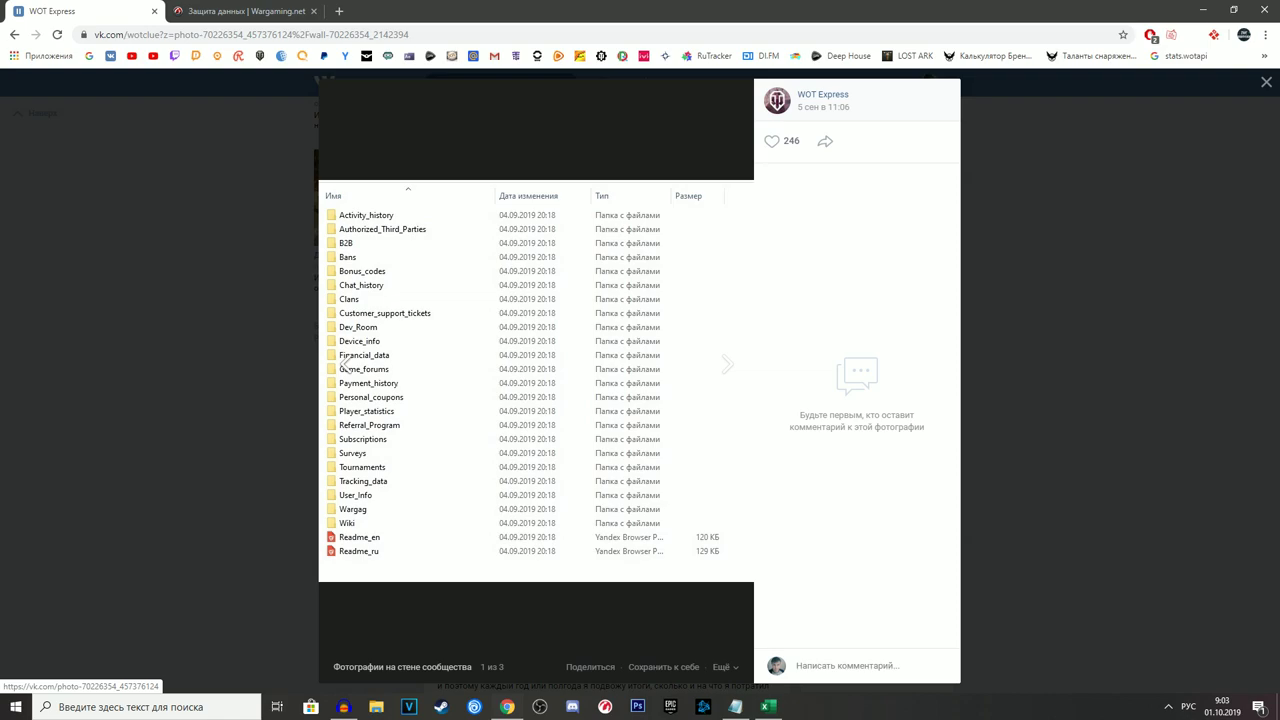
{"action": "left_click", "coordinate": [345, 366]}
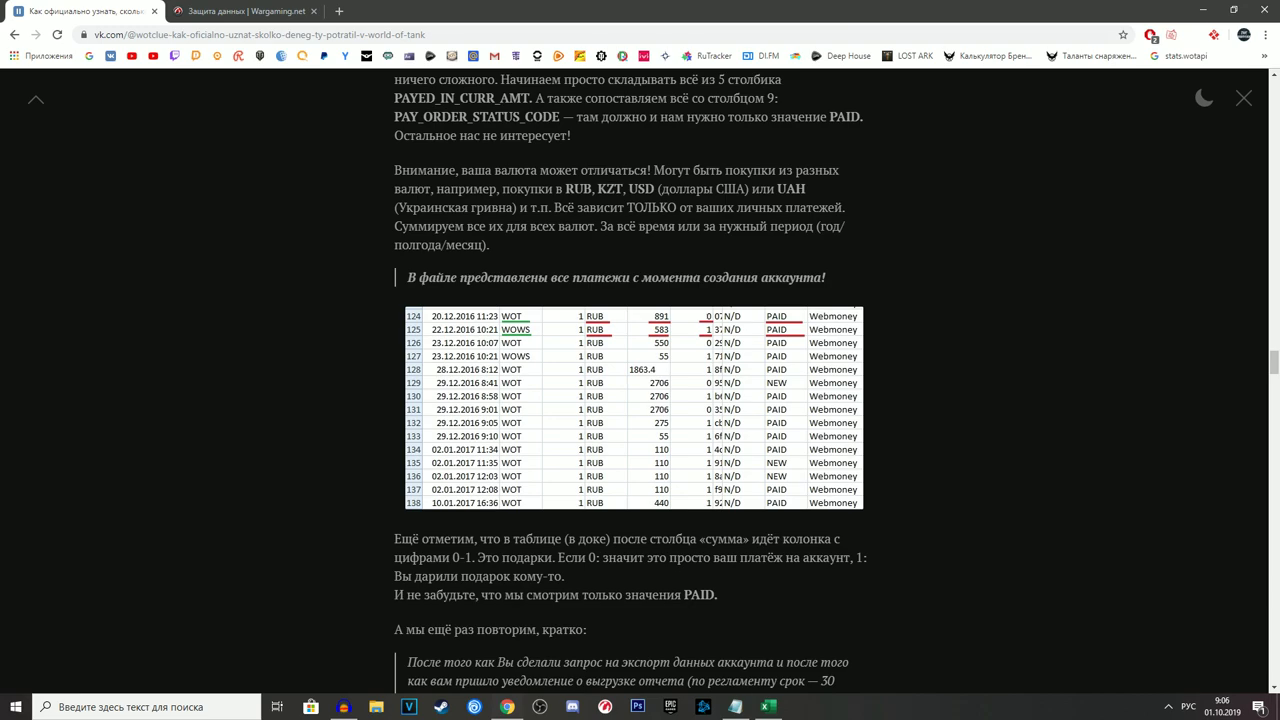
{"action": "key", "text": "alt+Tab"}
{"action": "left_click", "coordinate": [8, 182]}
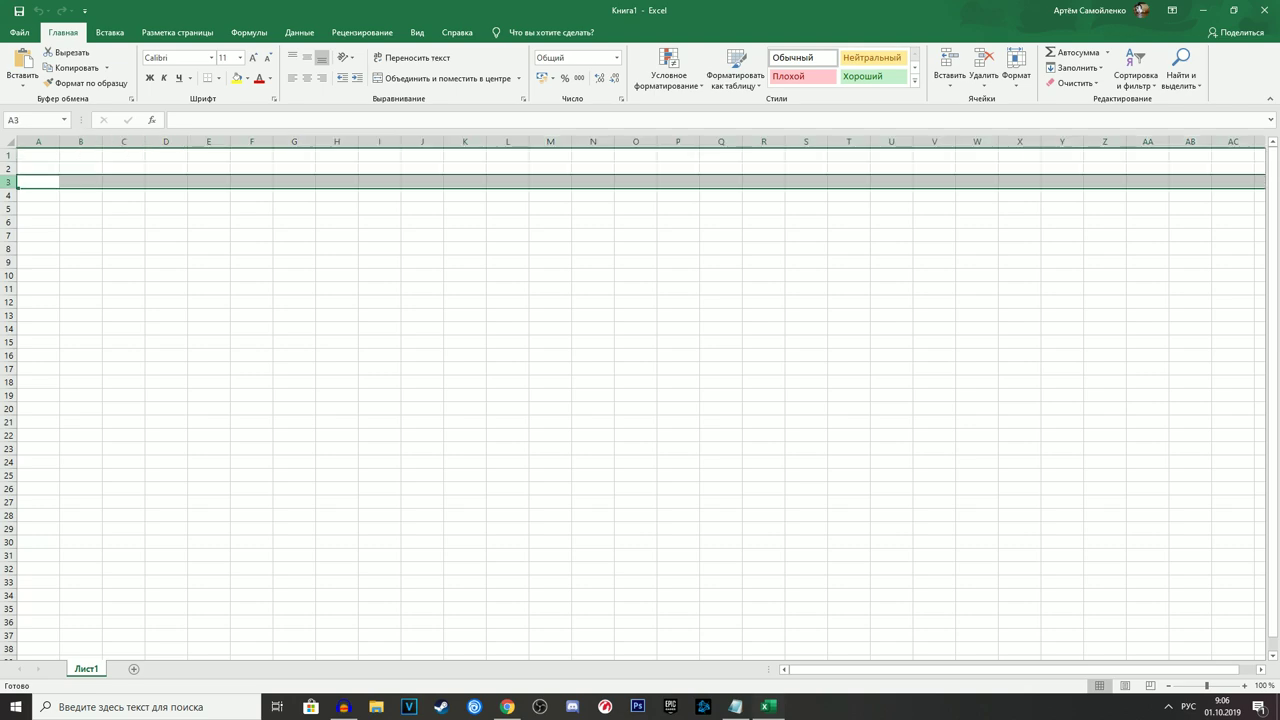
{"action": "right_click", "coordinate": [9, 182]}
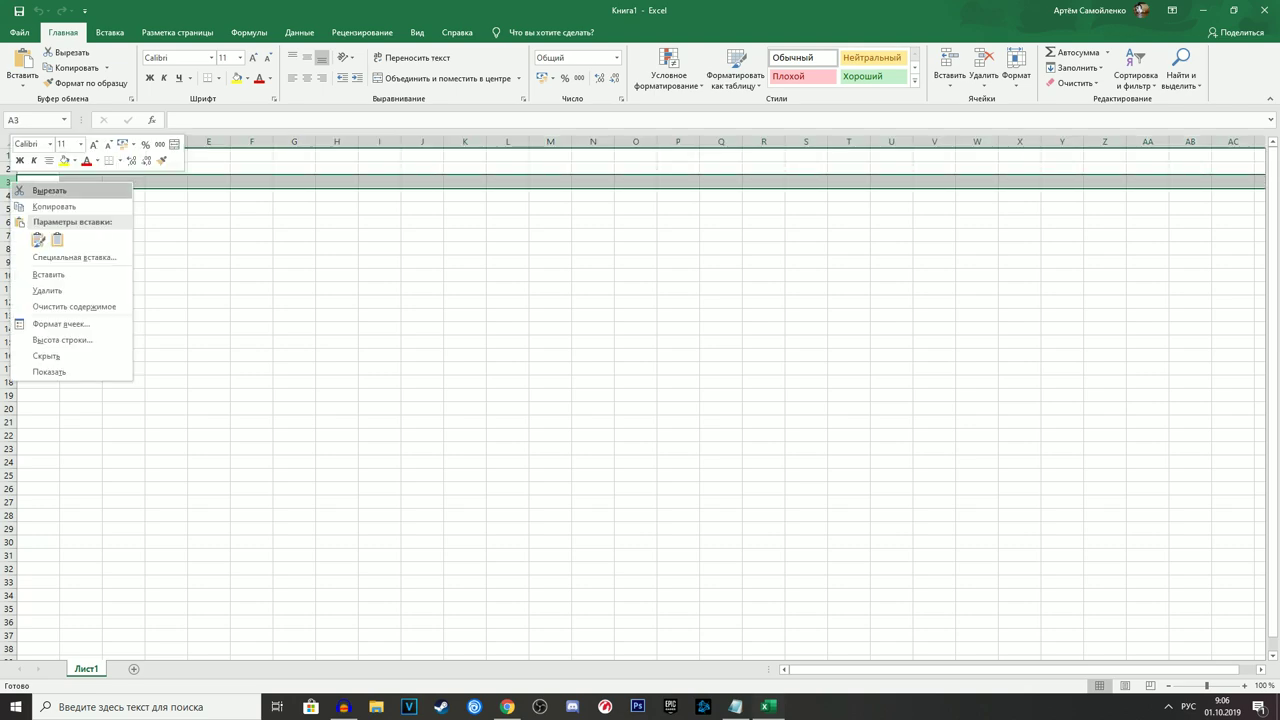
{"action": "key", "text": "Escape"}
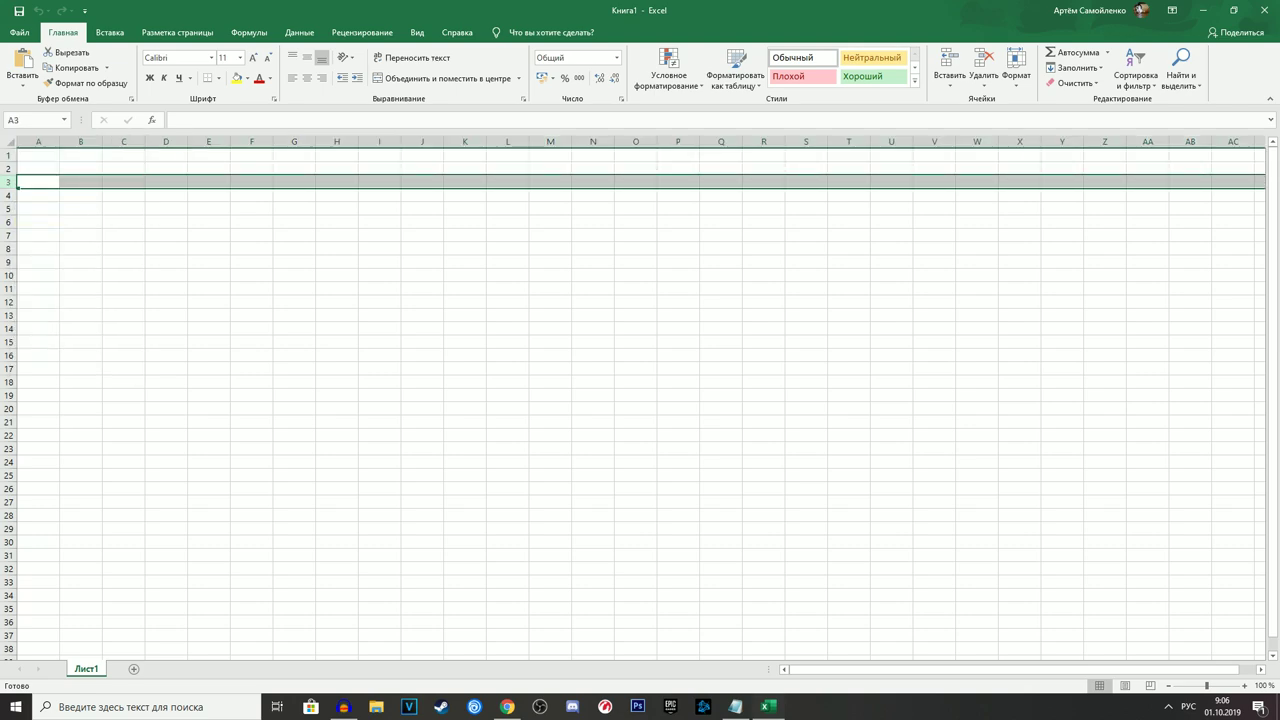
{"action": "scroll", "coordinate": [640, 400], "scroll_direction": "down", "scroll_amount": 11}
{"action": "scroll", "coordinate": [640, 400], "scroll_direction": "down", "scroll_amount": 20}
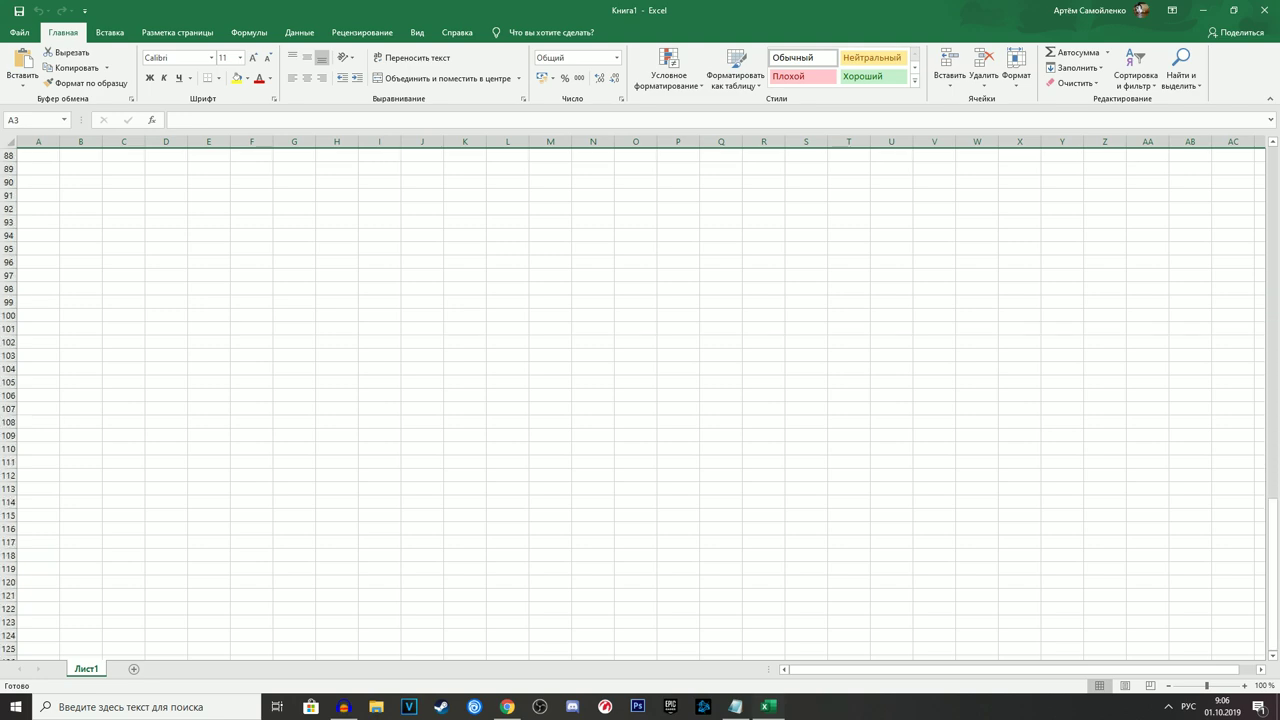
{"action": "scroll", "coordinate": [640, 400], "scroll_direction": "down", "scroll_amount": 15}
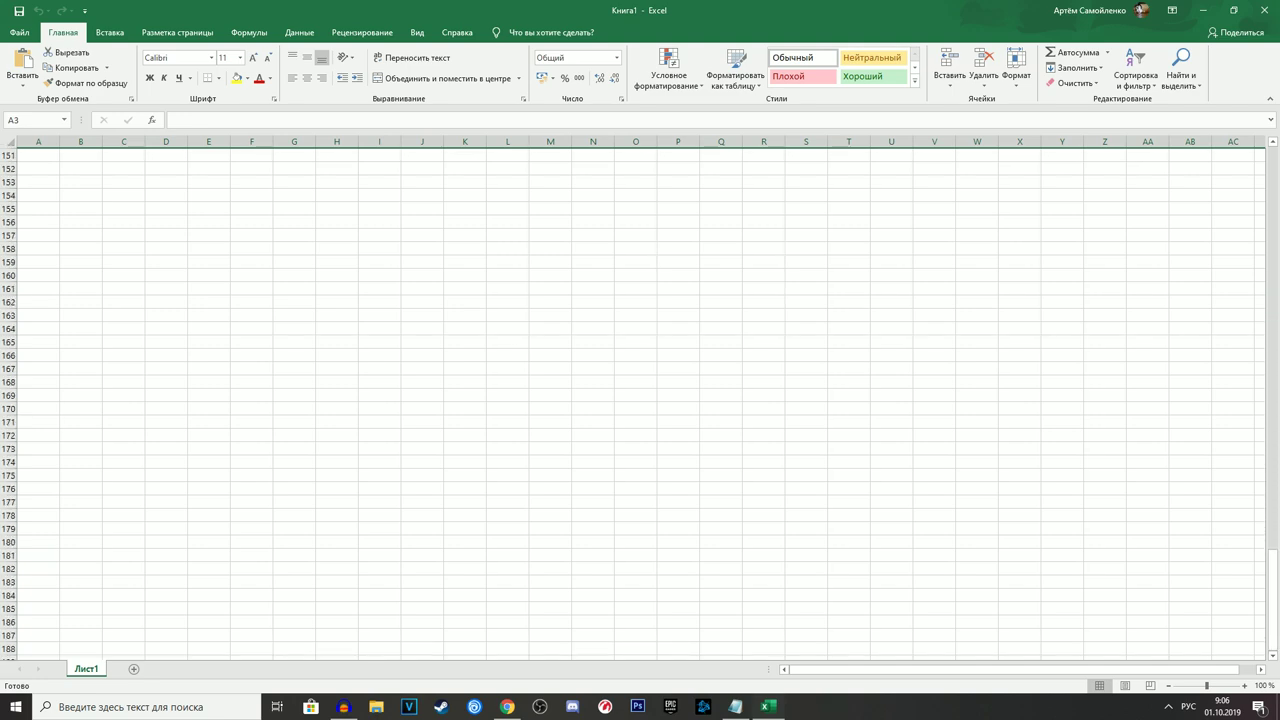
{"action": "scroll", "coordinate": [640, 400], "scroll_direction": "up", "scroll_amount": 20}
{"action": "scroll", "coordinate": [640, 400], "scroll_direction": "up", "scroll_amount": 20}
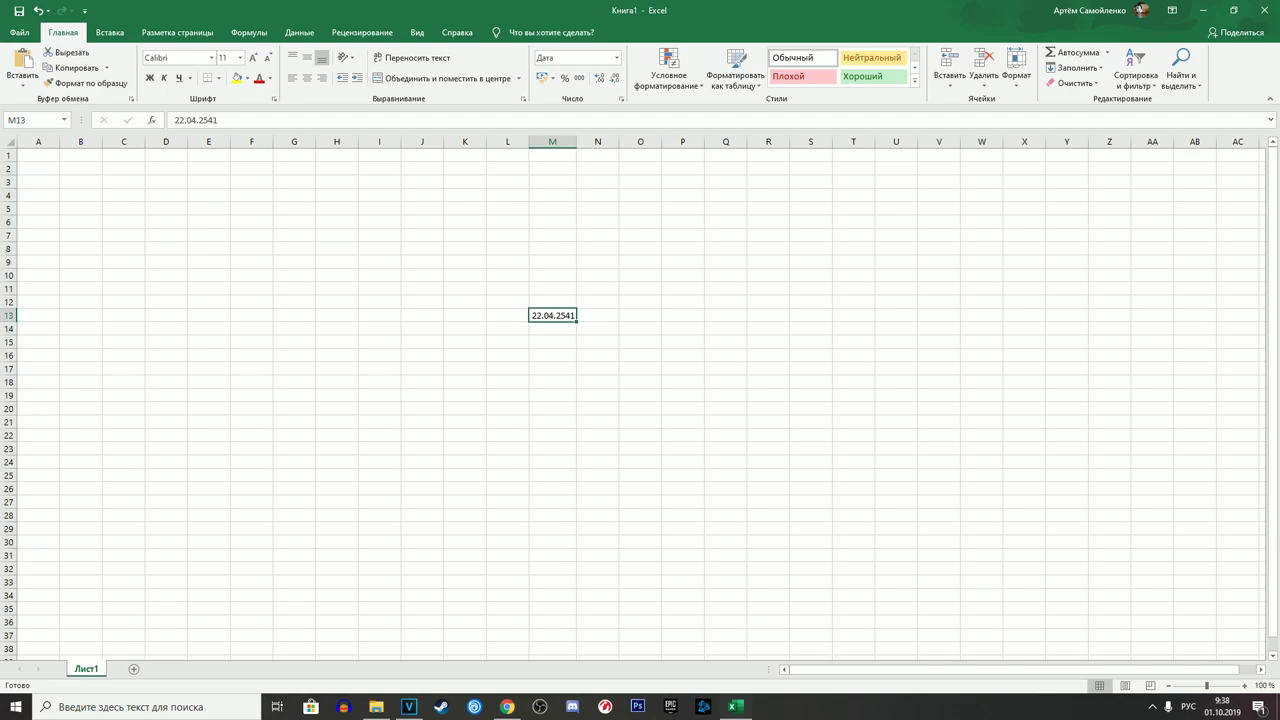
Change the number format of cell M13 from date to General (Общий).
{"action": "right_click", "coordinate": [548, 317]}
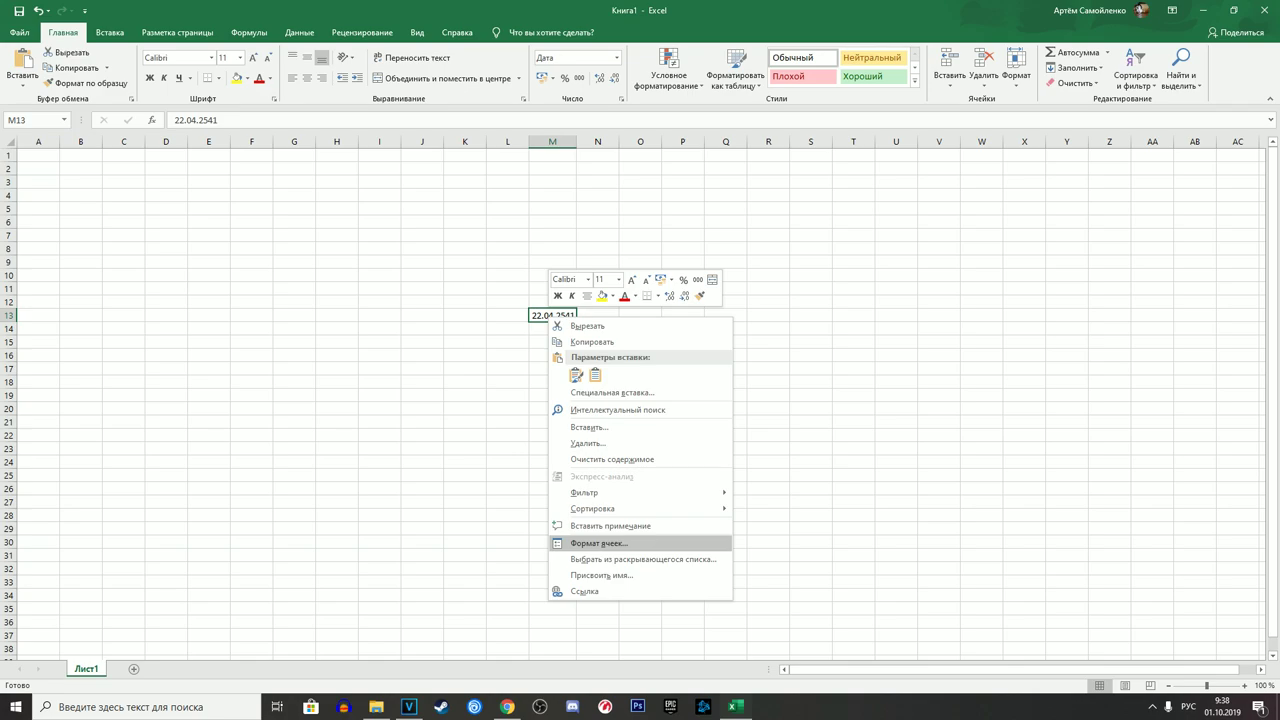
{"action": "left_click", "coordinate": [598, 543]}
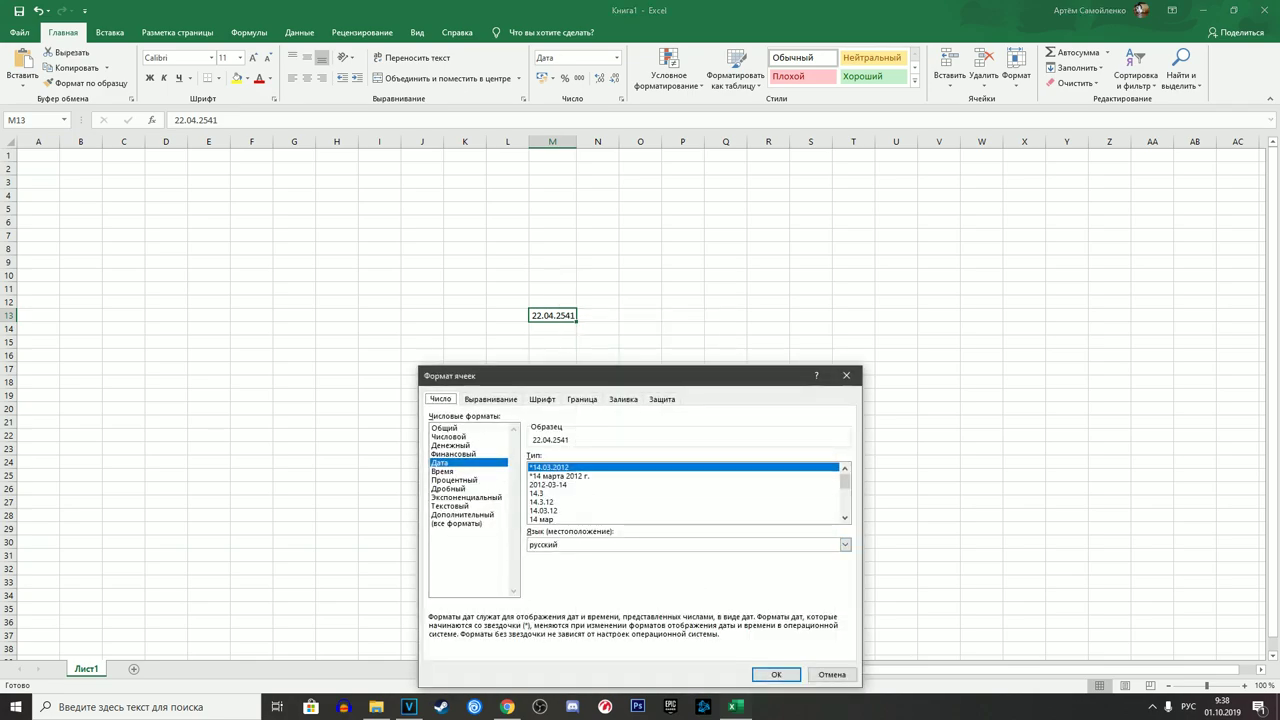
{"action": "left_click", "coordinate": [449, 436]}
{"action": "left_click", "coordinate": [445, 427]}
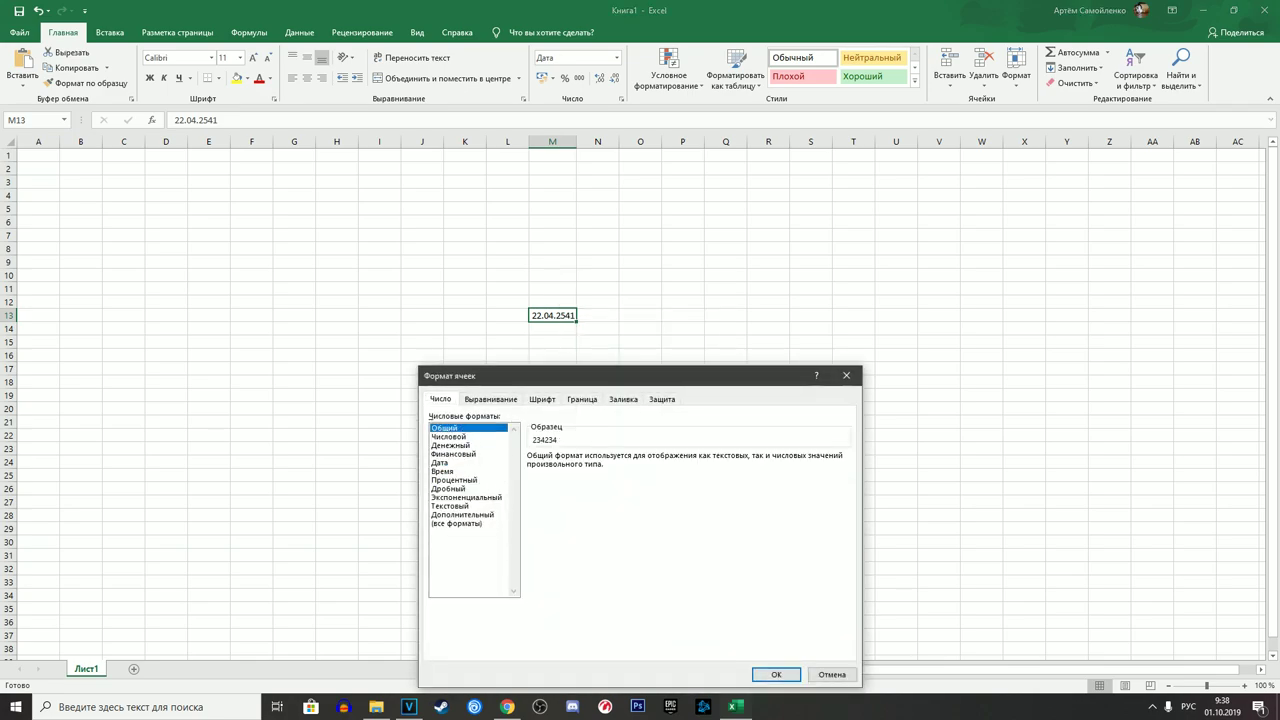
{"action": "left_click_drag", "start_coordinate": [599, 384], "coordinate": [806, 270]}
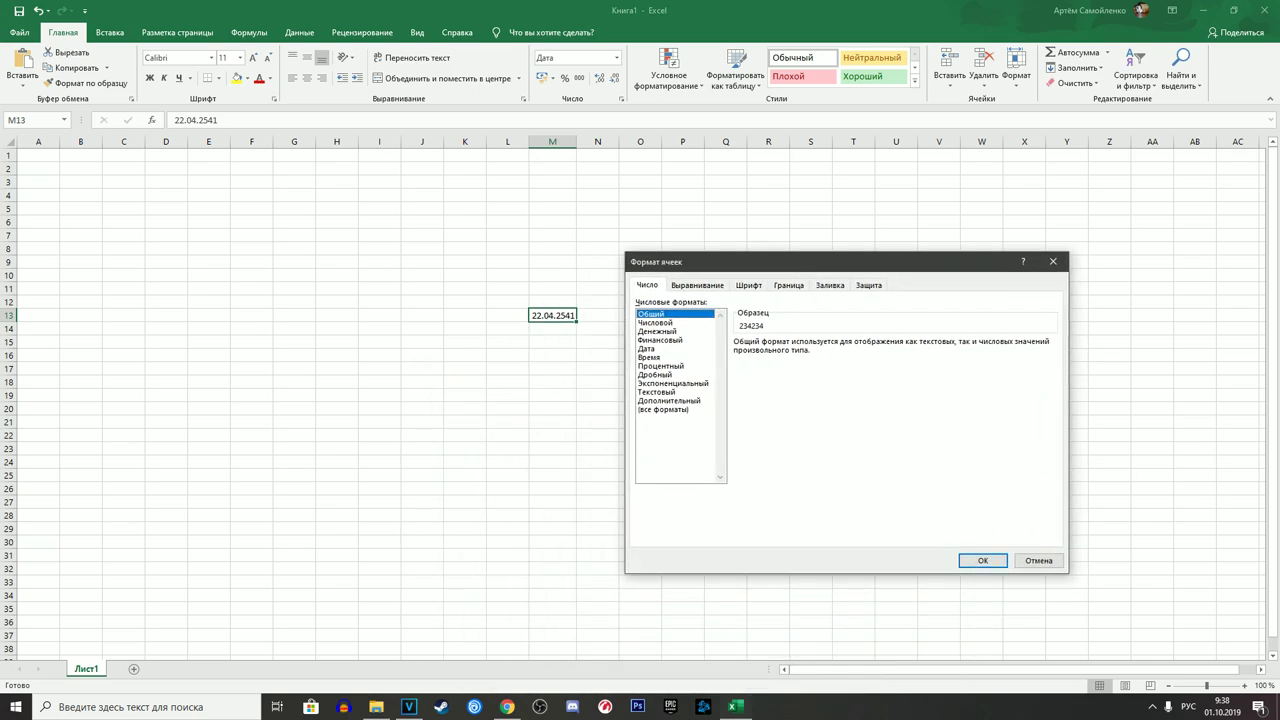
{"action": "left_click", "coordinate": [982, 560]}
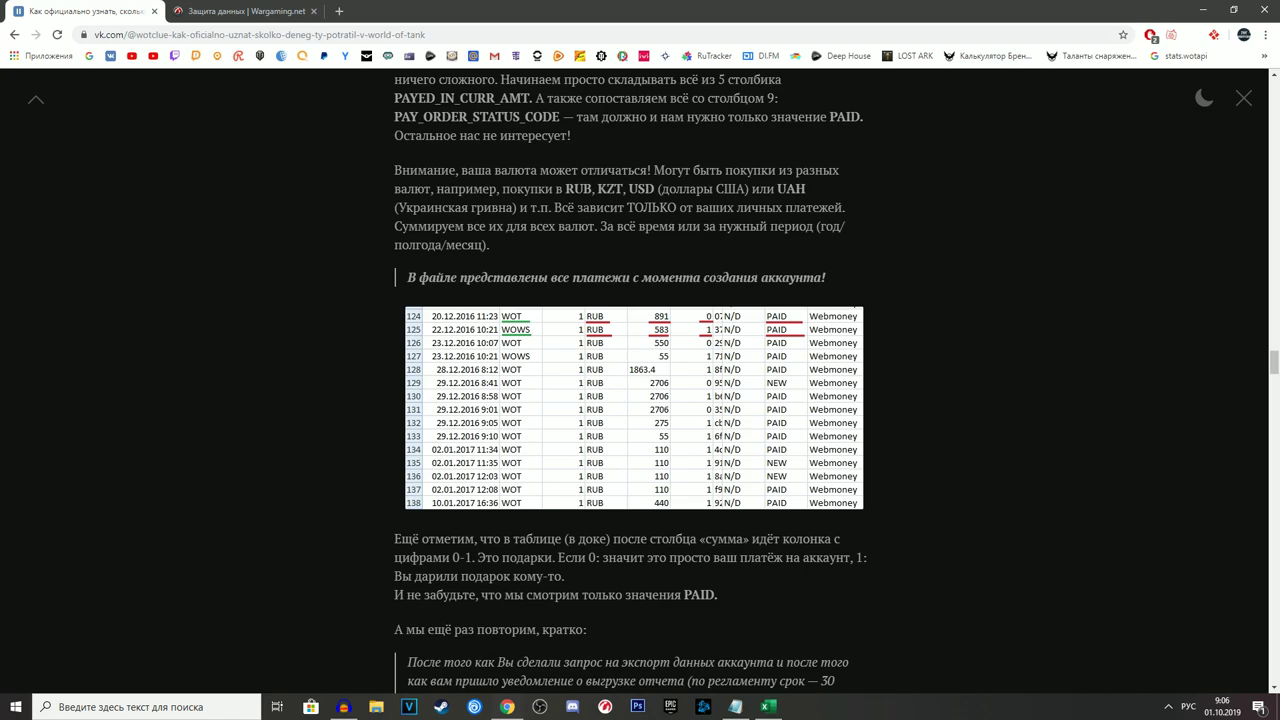
Switch back to Excel and enter 12312, 21321, 123, 123 and 45234 down column A, starting in A1.
{"action": "scroll", "coordinate": [631, 380], "scroll_direction": "down", "scroll_amount": 2}
{"action": "scroll", "coordinate": [631, 380], "scroll_direction": "up", "scroll_amount": 2}
{"action": "key", "text": "alt+Tab"}
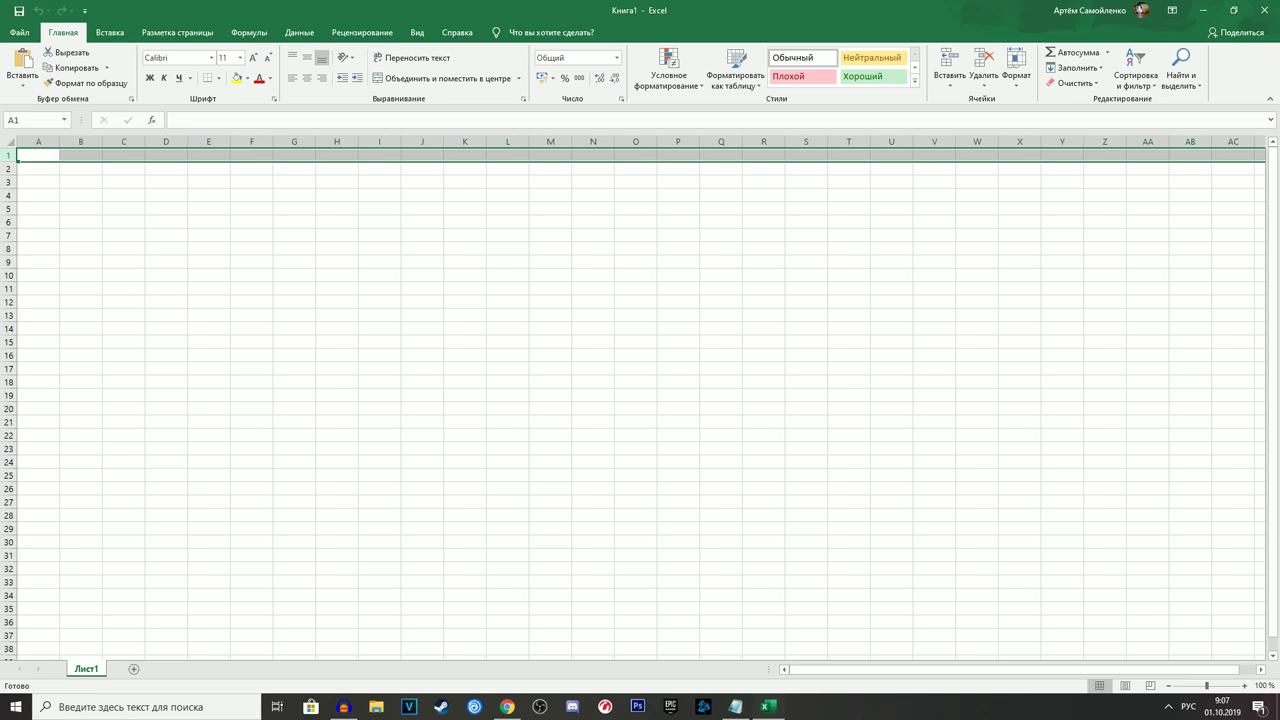
{"action": "type", "text": "12312"}
{"action": "key", "text": "Return"}
{"action": "type", "text": "21321"}
{"action": "key", "text": "Return"}
{"action": "type", "text": "123"}
{"action": "key", "text": "Return"}
{"action": "type", "text": "123"}
{"action": "key", "text": "Return"}
{"action": "type", "text": "45234"}
{"action": "key", "text": "Return"}
Complete the sample numbers with 655656 in A6 and 123 in A7.
{"action": "key", "text": "Return"}
{"action": "type", "text": "уцк"}
{"action": "key", "text": "Up"}
{"action": "left_click", "coordinate": [28, 235]}
{"action": "double_click", "coordinate": [28, 235]}
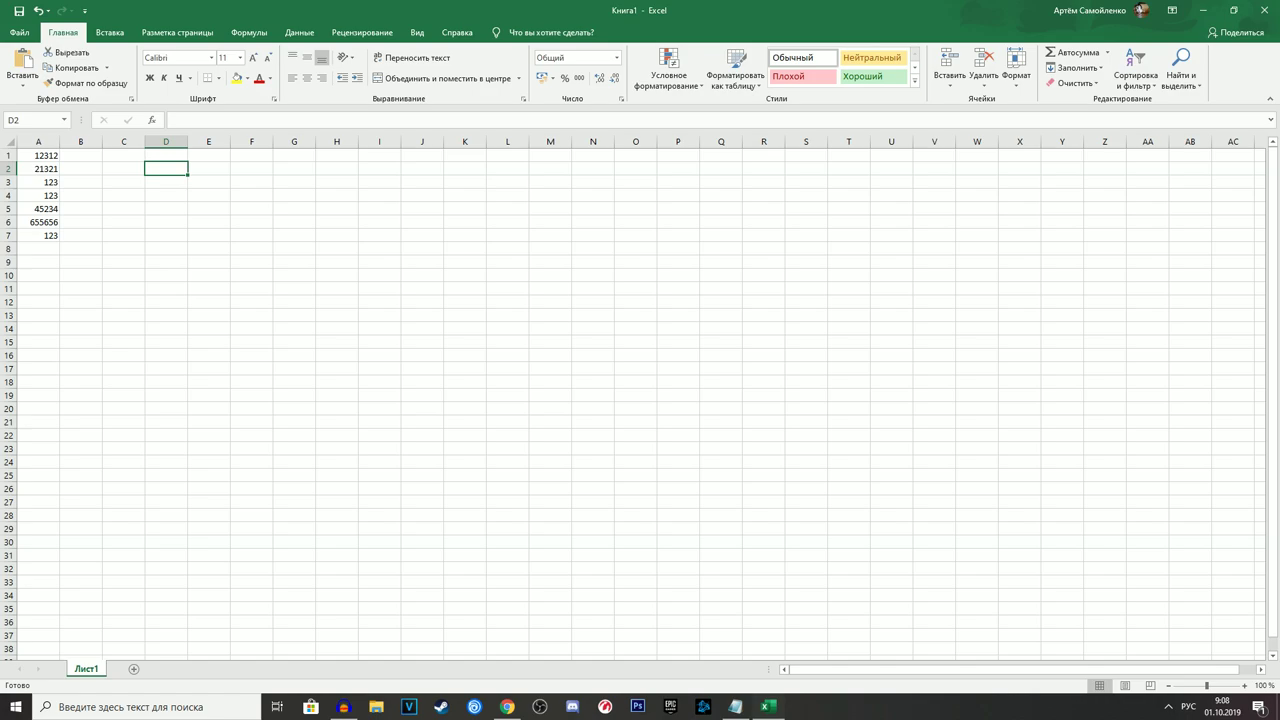
Enter the formula =сумм(A:A) in cell D2 to total the whole of column A.
{"action": "key", "text": "F2"}
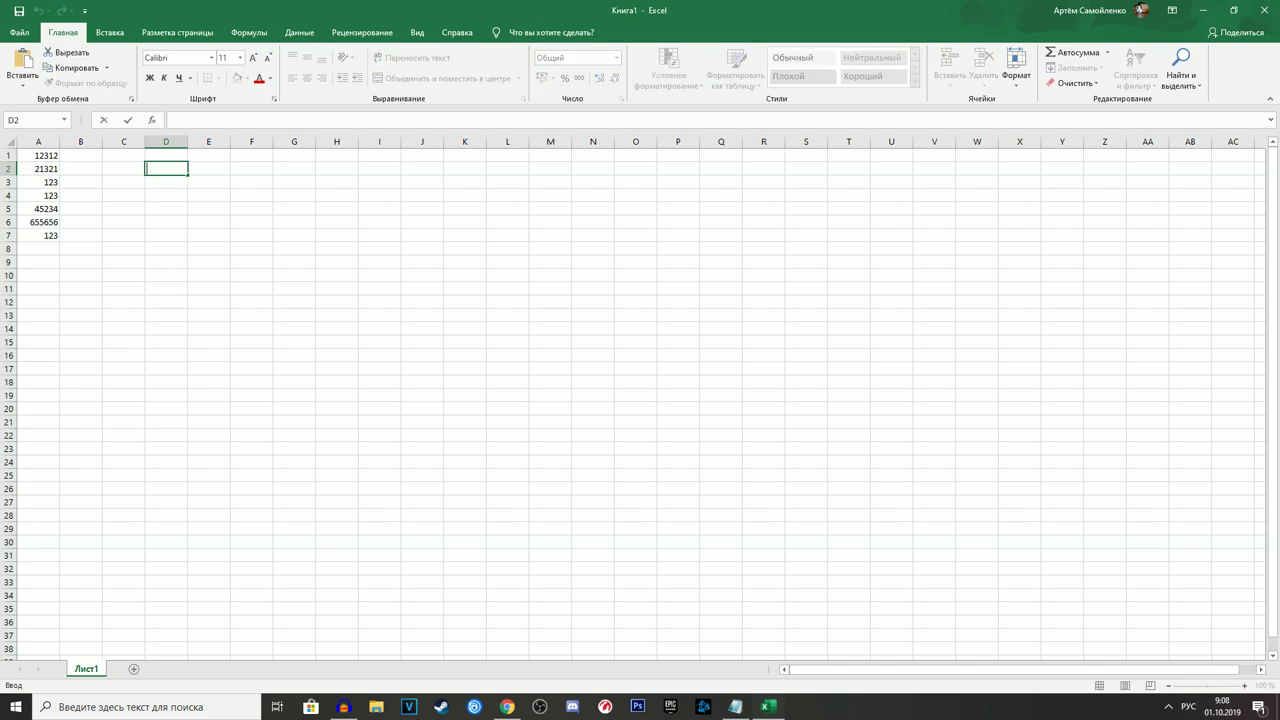
{"action": "type", "text": "=сумм"}
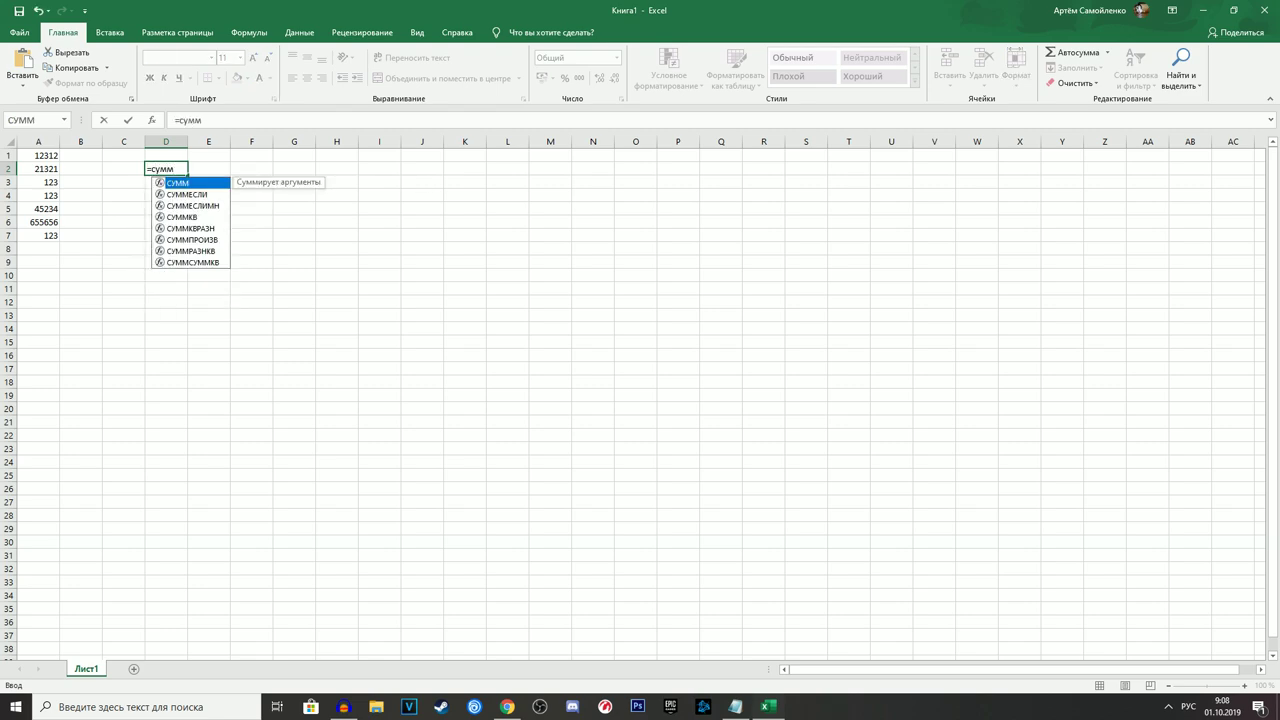
{"action": "type", "text": "("}
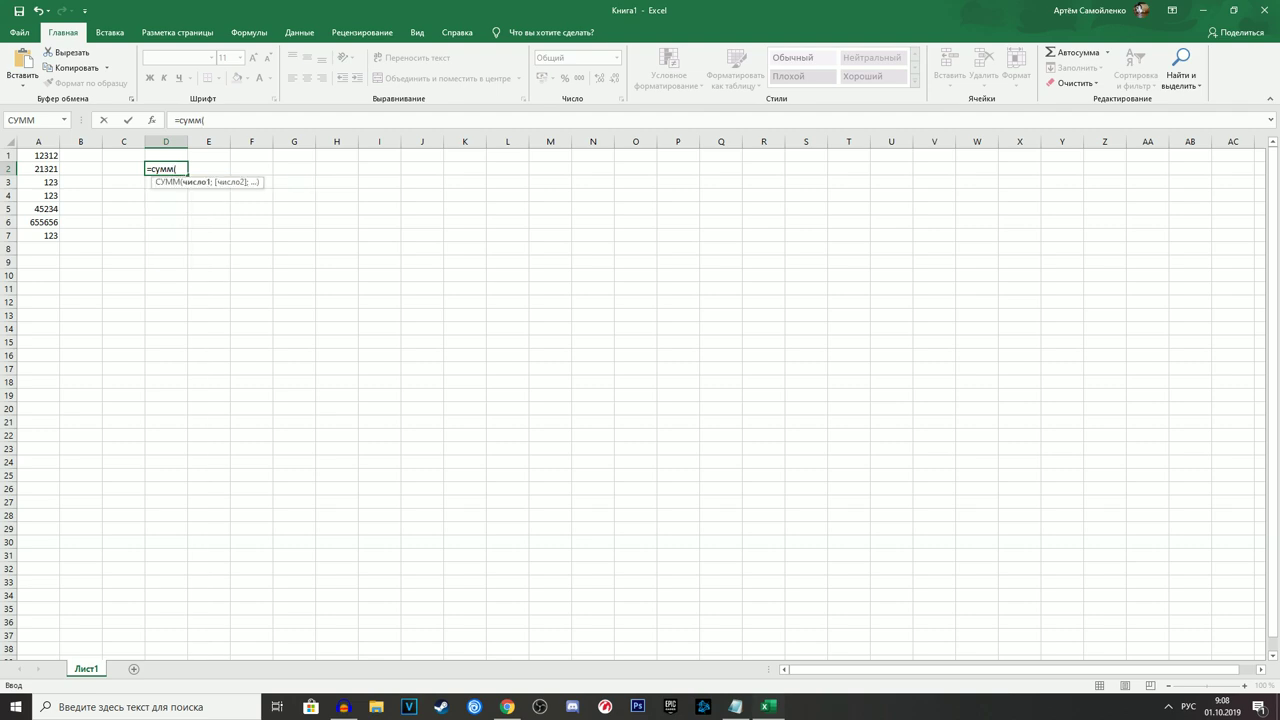
{"action": "left_click_drag", "start_coordinate": [38, 156], "coordinate": [40, 236]}
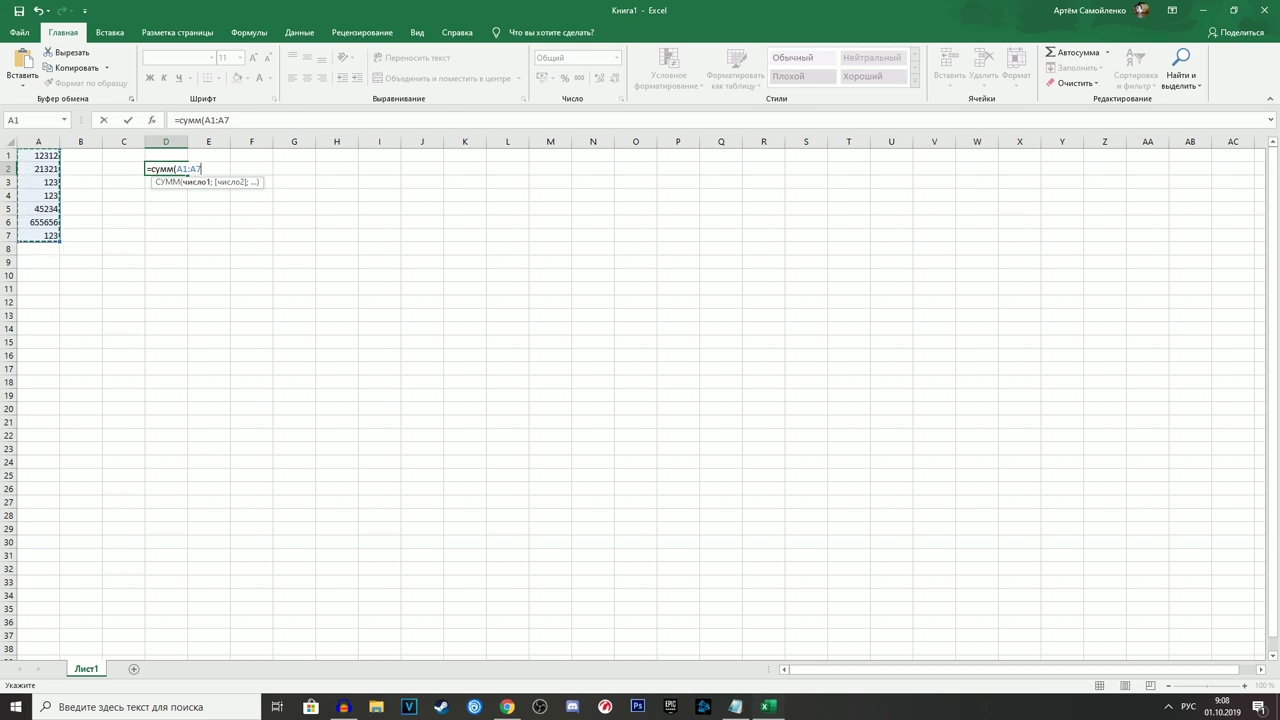
{"action": "left_click", "coordinate": [38, 155]}
{"action": "left_click", "coordinate": [38, 141]}
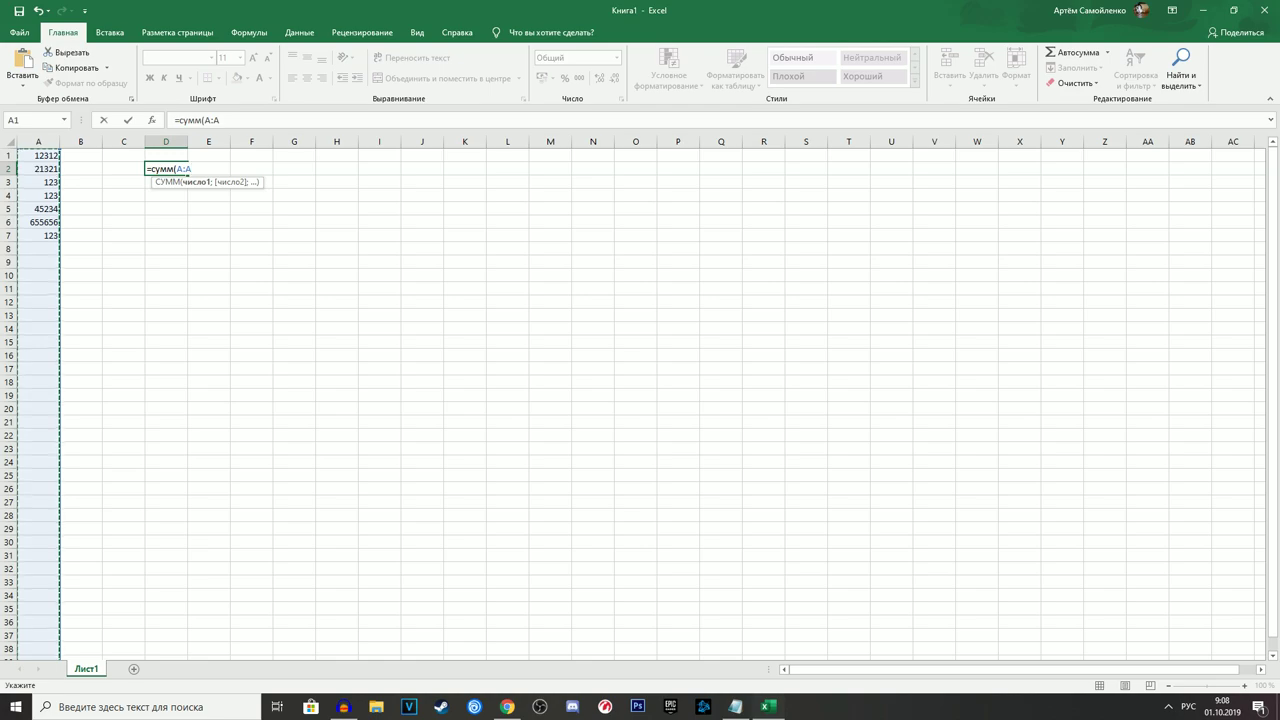
{"action": "type", "text": ")"}
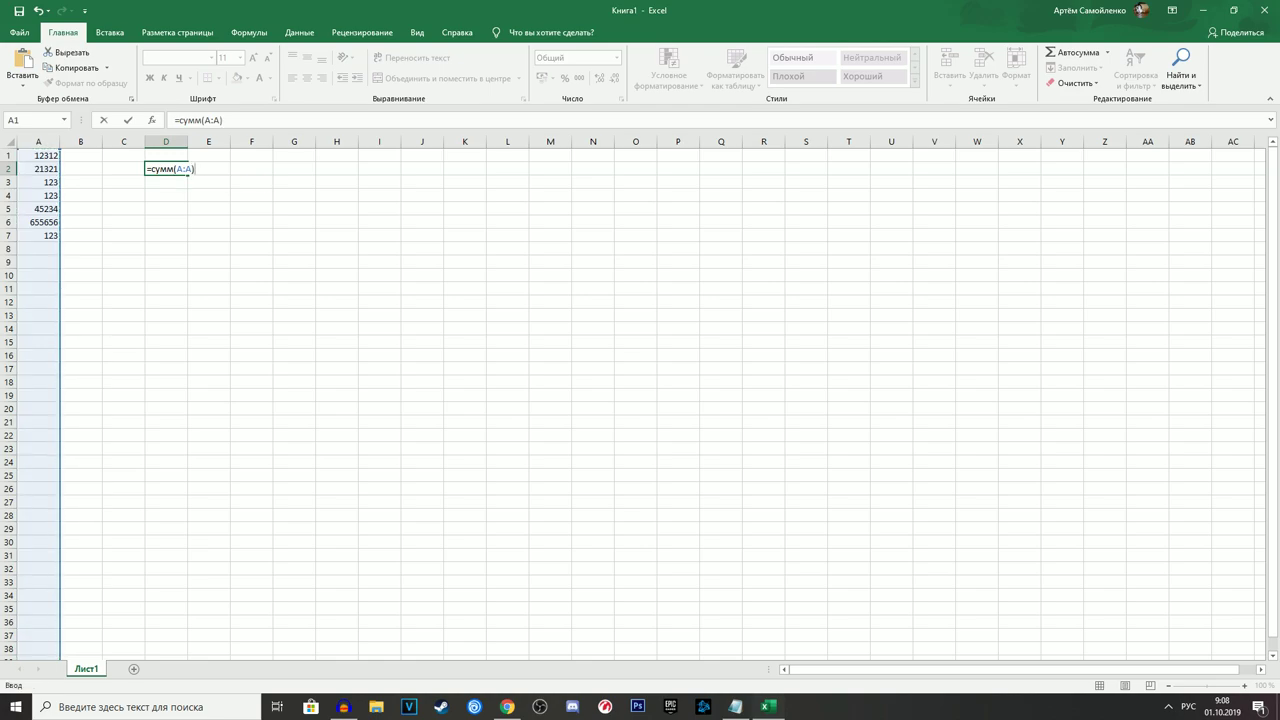
{"action": "key", "text": "Return"}
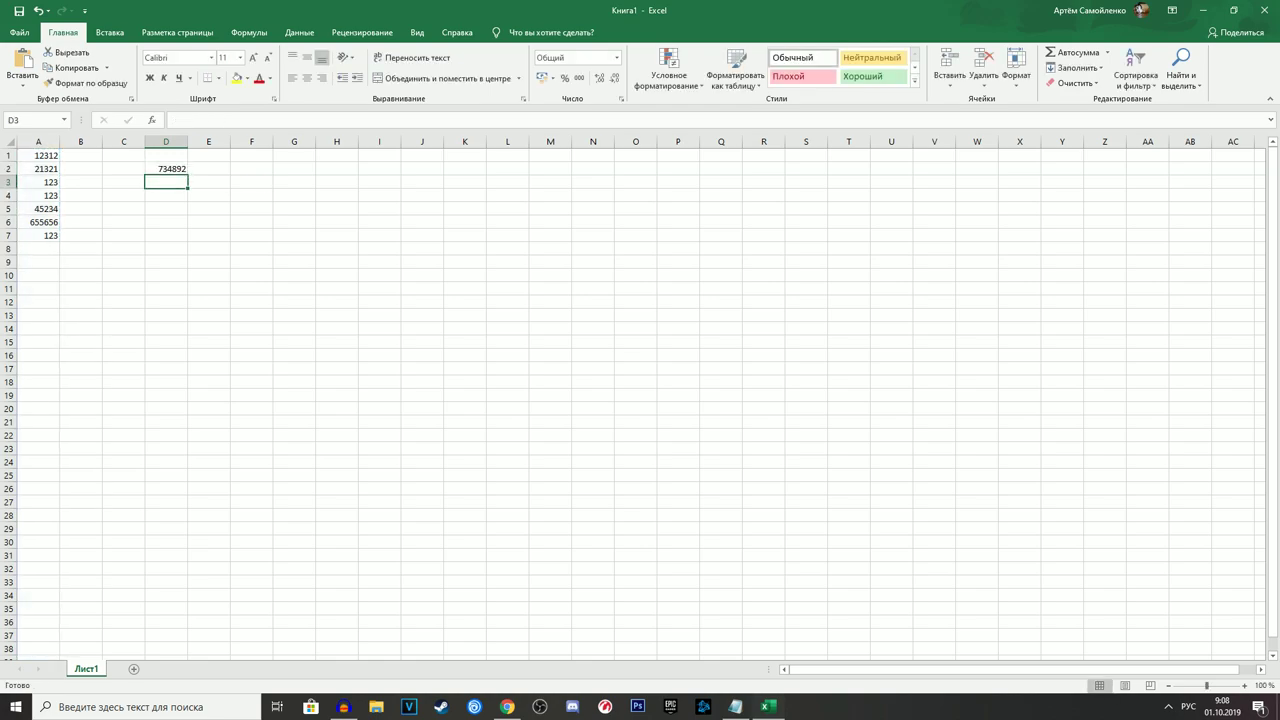
{"action": "left_click", "coordinate": [166, 168]}
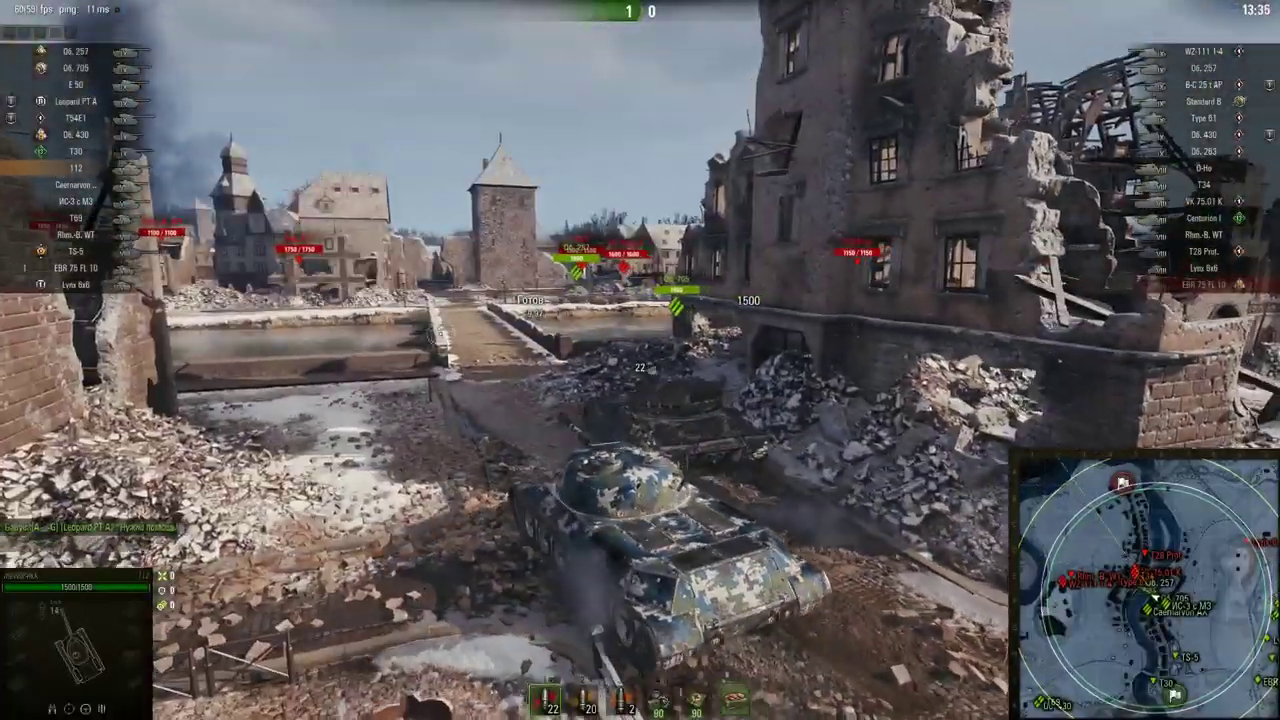
{"action": "key", "text": "shift"}
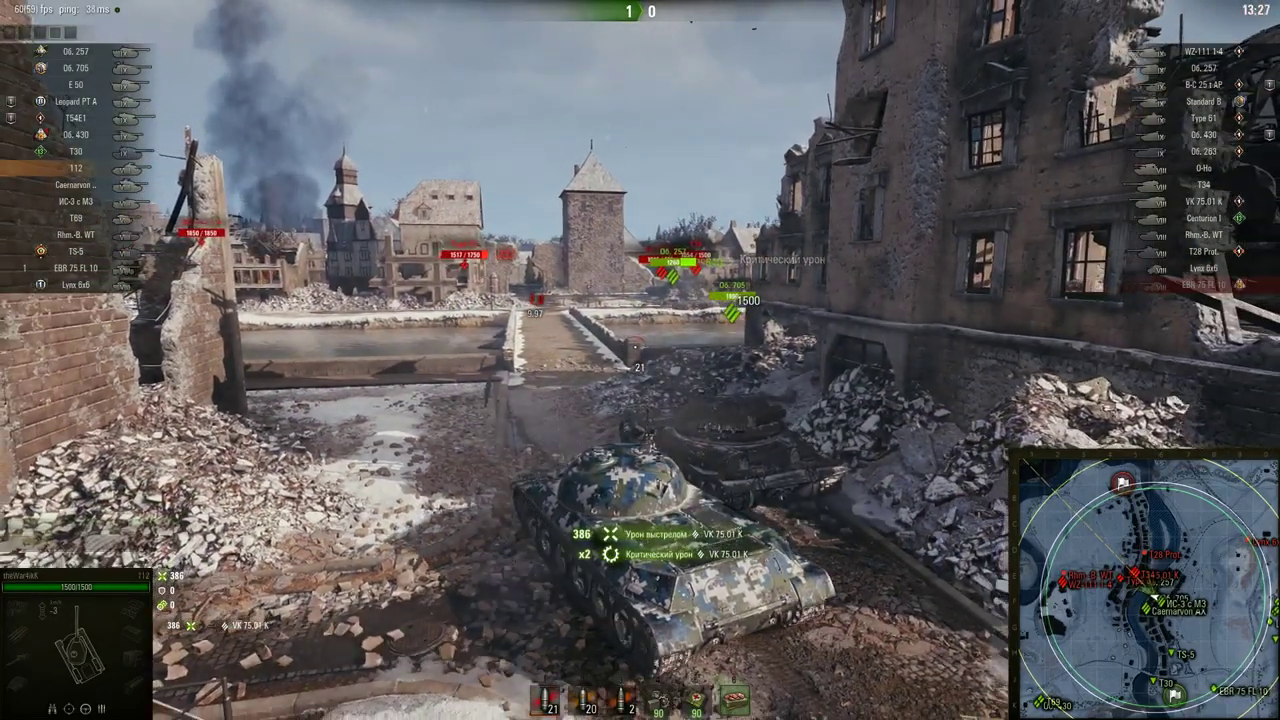
{"action": "key", "text": "s"}
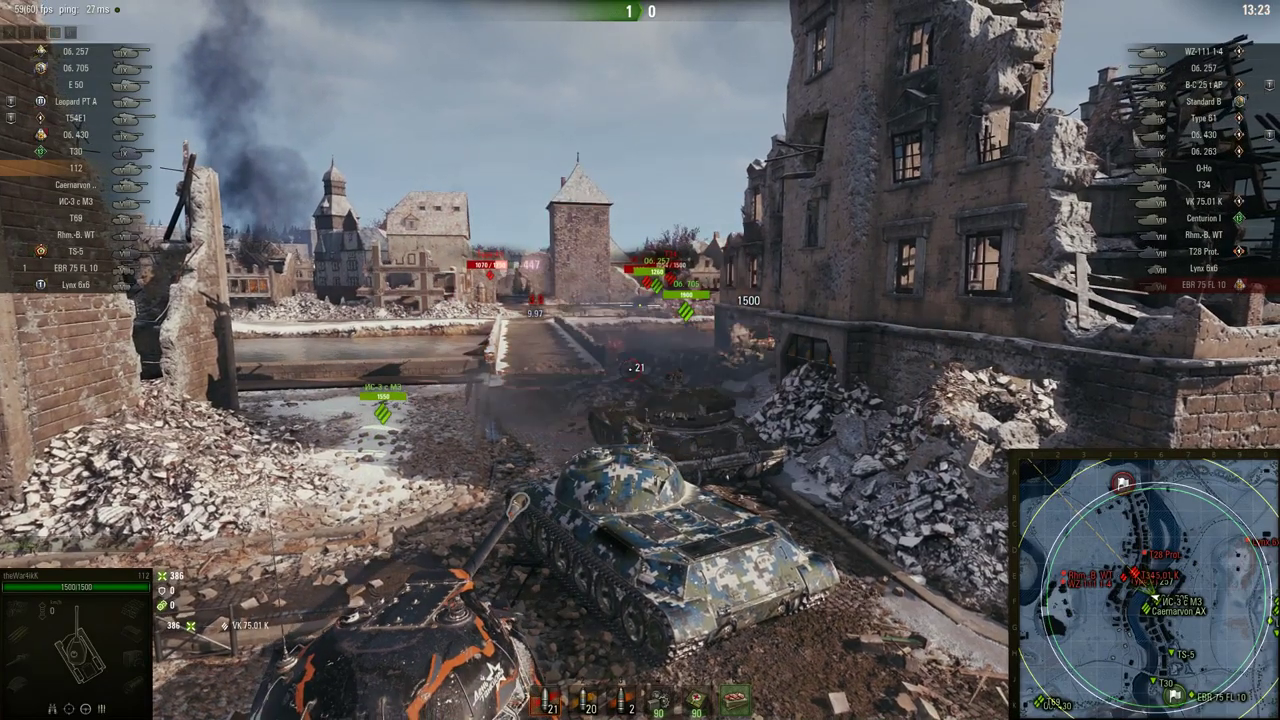
{"action": "key", "text": "w"}
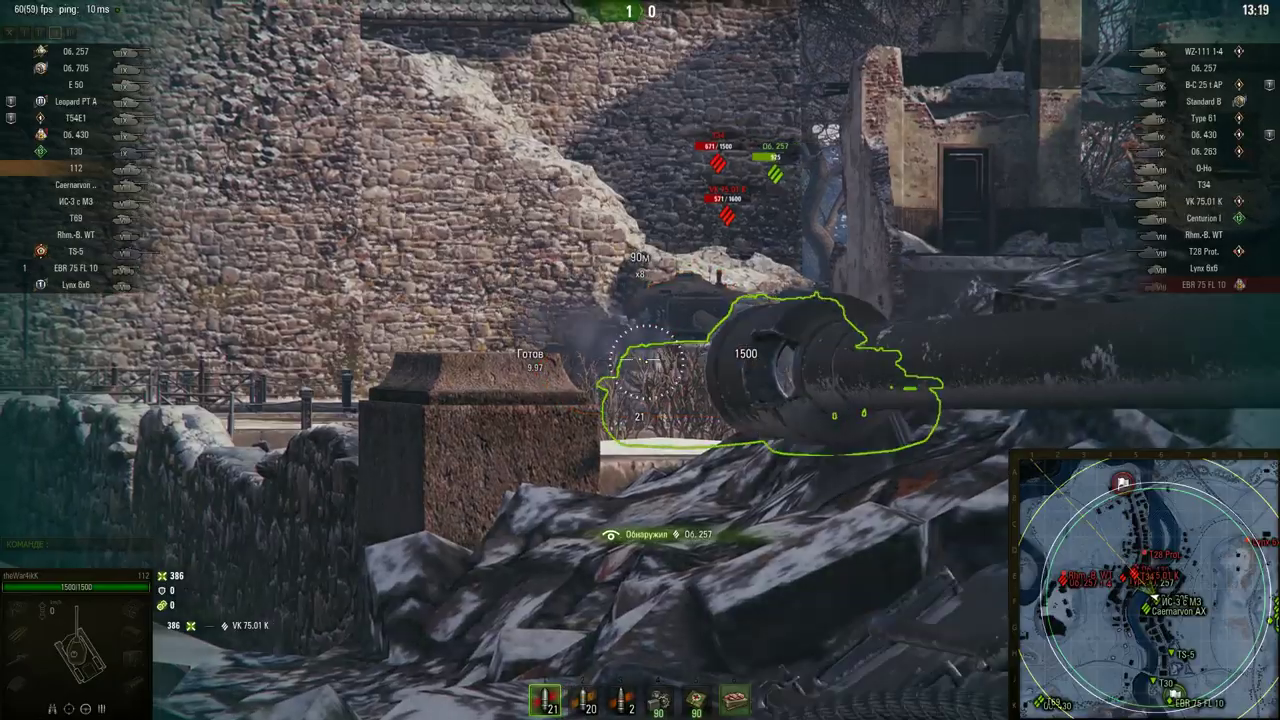
{"action": "key", "text": "w"}
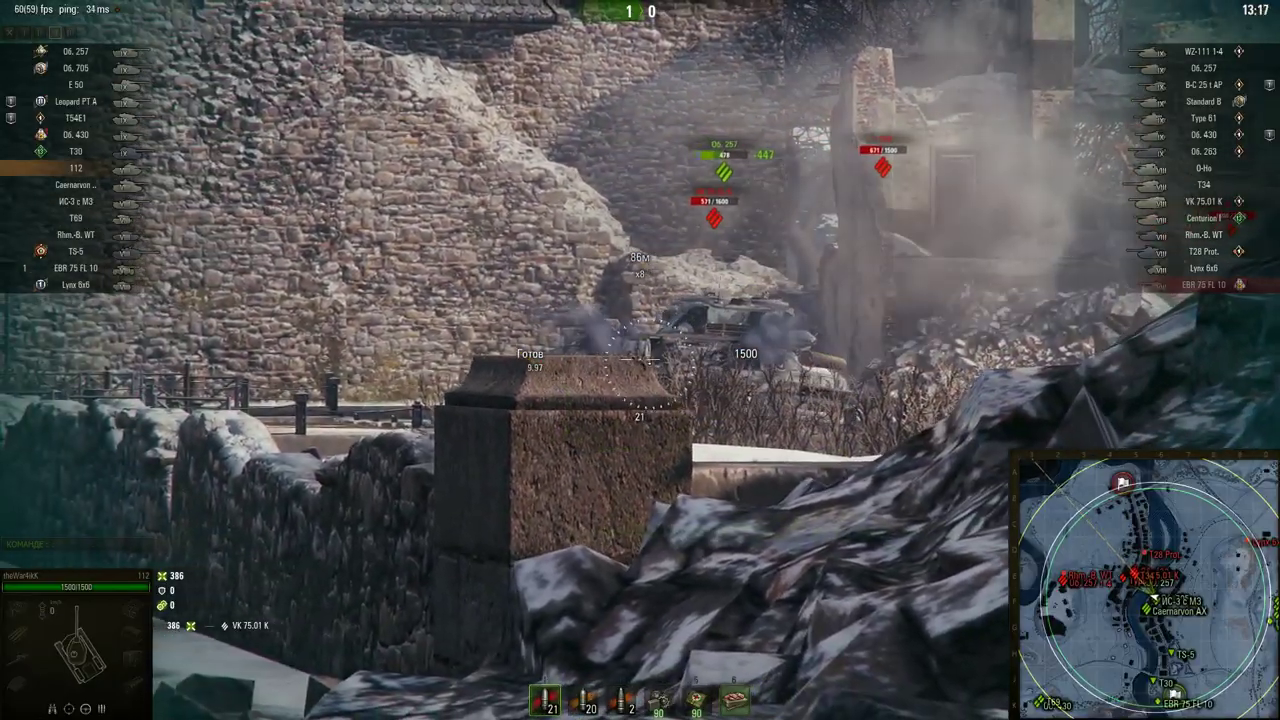
{"action": "left_click", "coordinate": [640, 359]}
{"action": "key", "text": "shift"}
{"action": "key", "text": "s"}
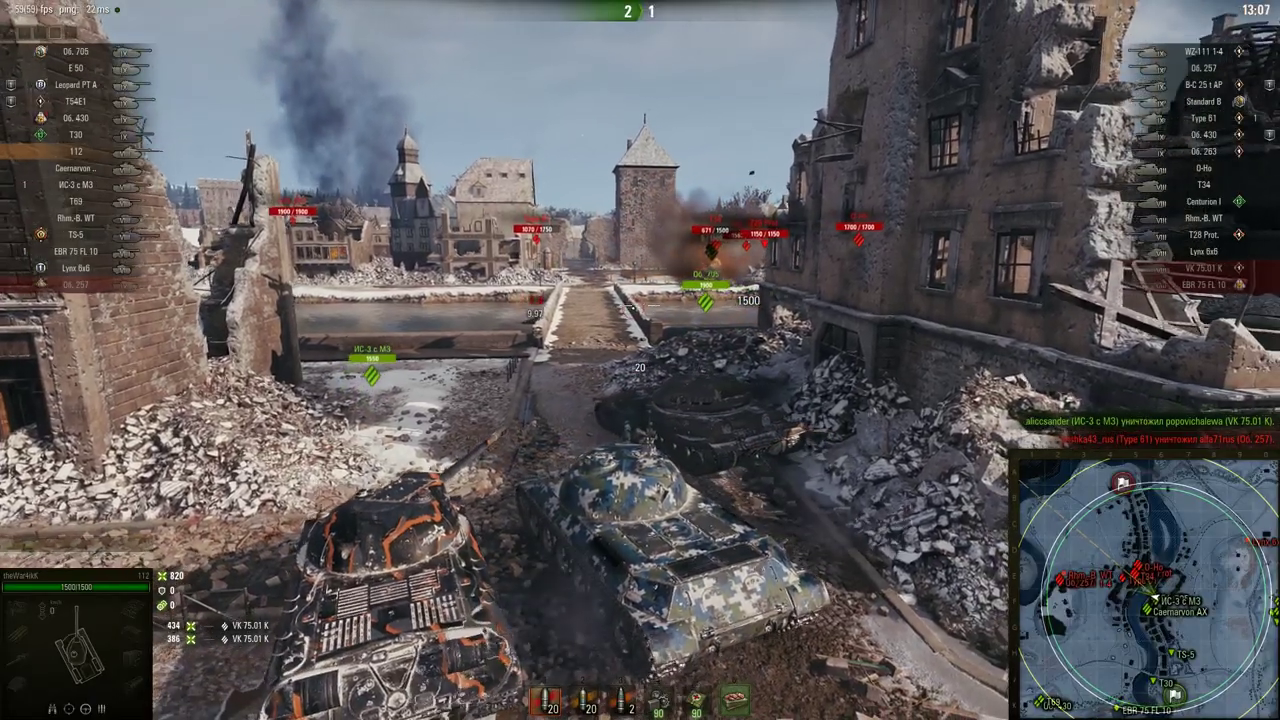
{"action": "key", "text": "shift"}
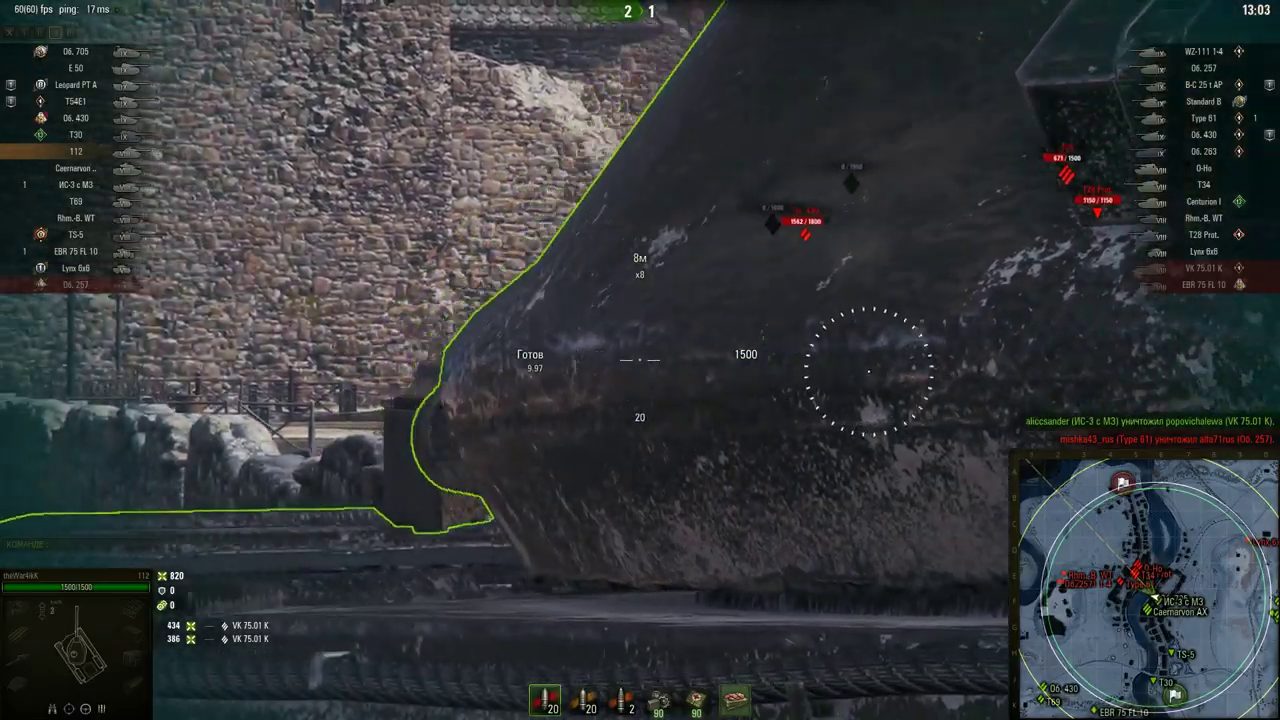
{"action": "key", "text": "shift"}
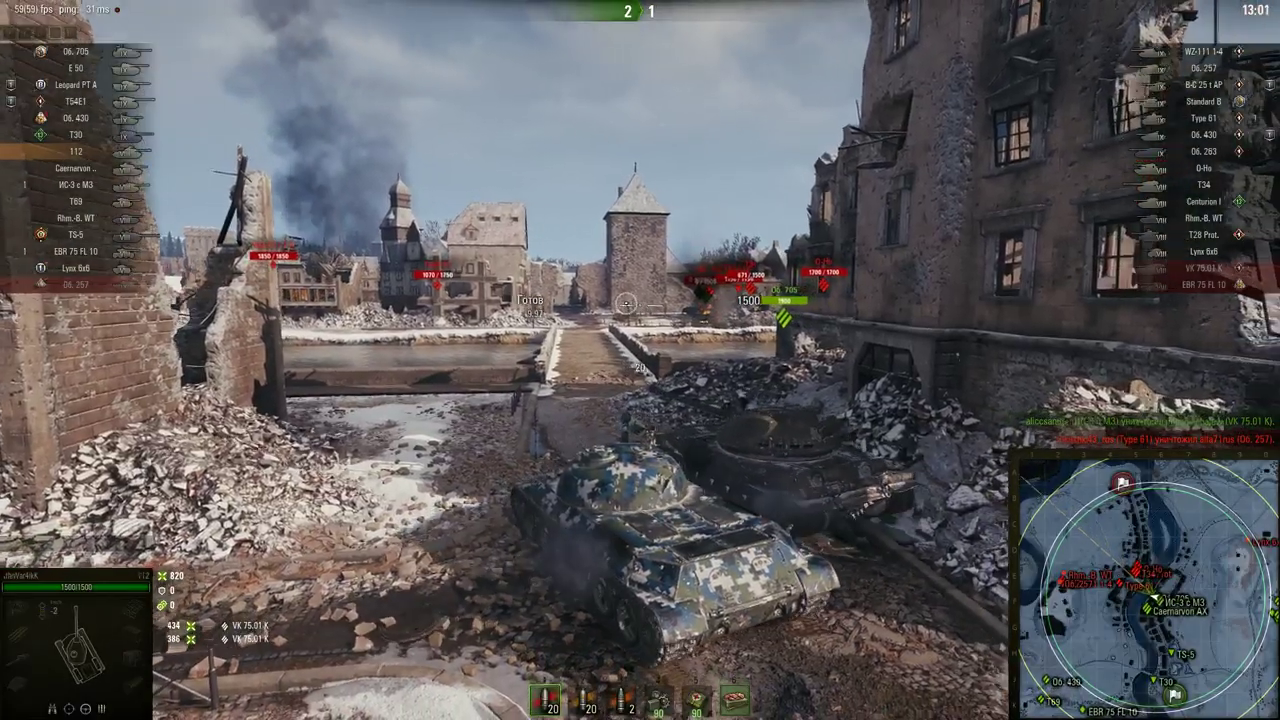